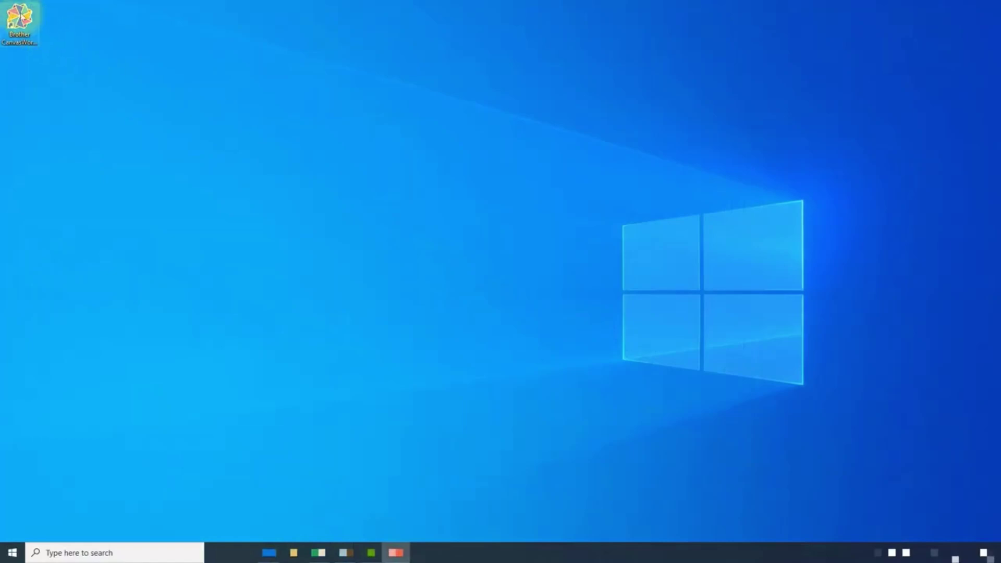
Step: Launch CanvasWorkspace, dismiss the news notice and close the project gallery for a blank project
click(21, 15)
double_click(21, 14)
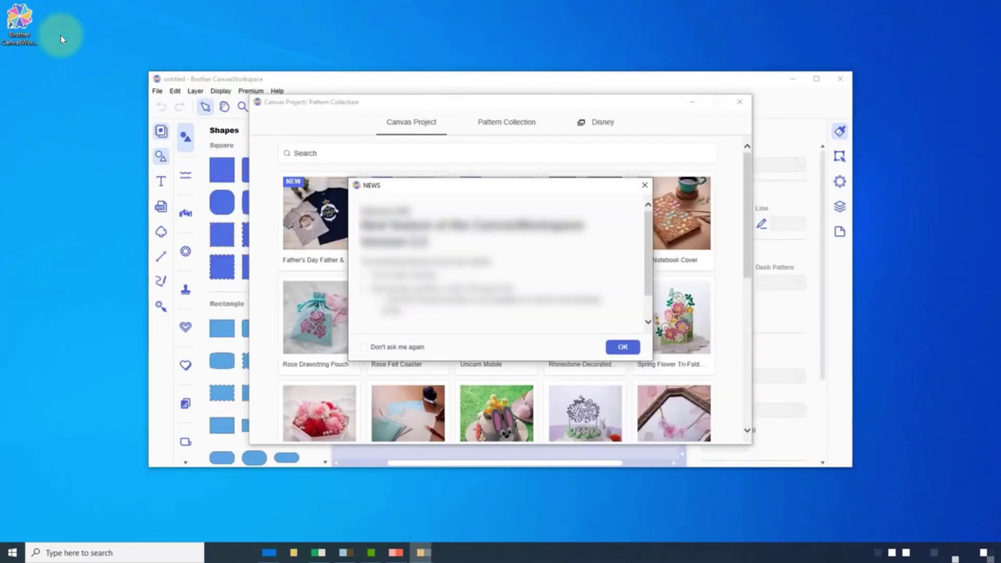
click(617, 351)
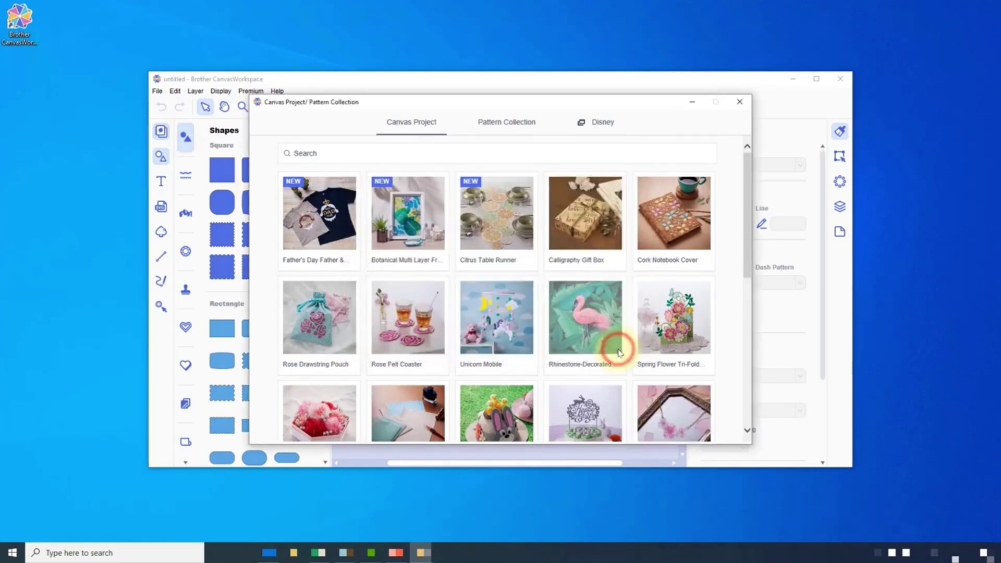
click(739, 101)
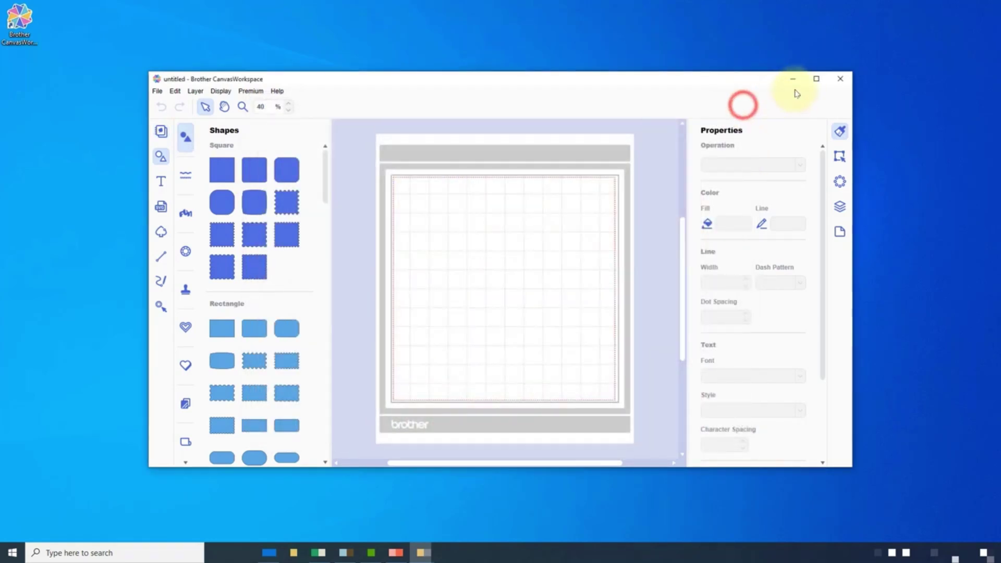
Step: Maximize the window and use Zoom to Mat Size so the empty mat fills the work area
click(816, 79)
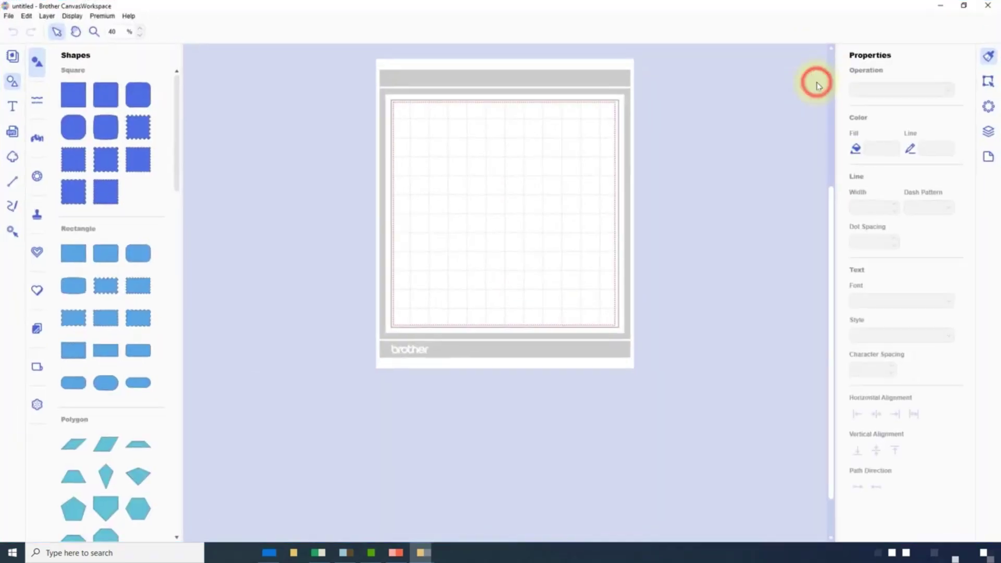
click(72, 16)
click(87, 52)
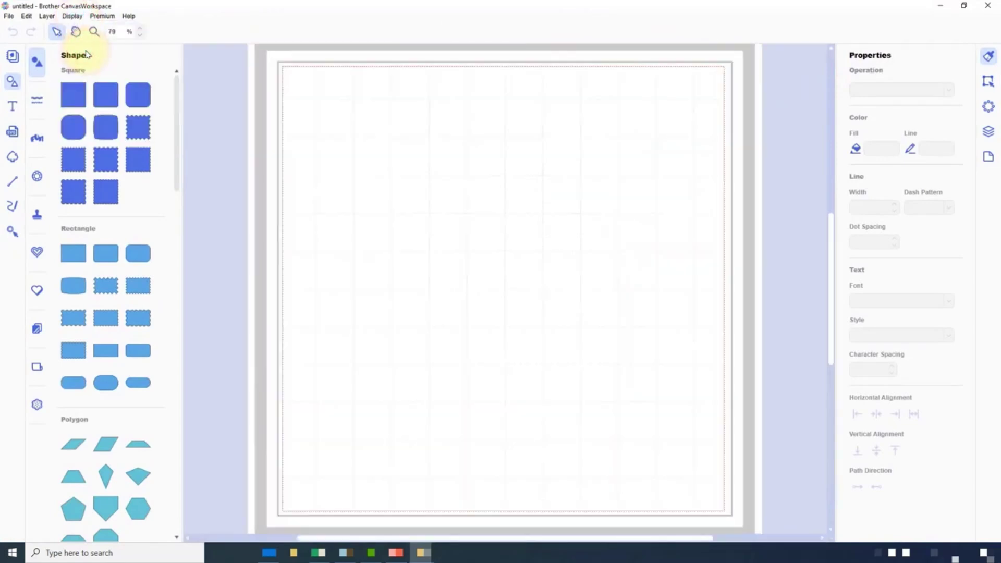
click(566, 124)
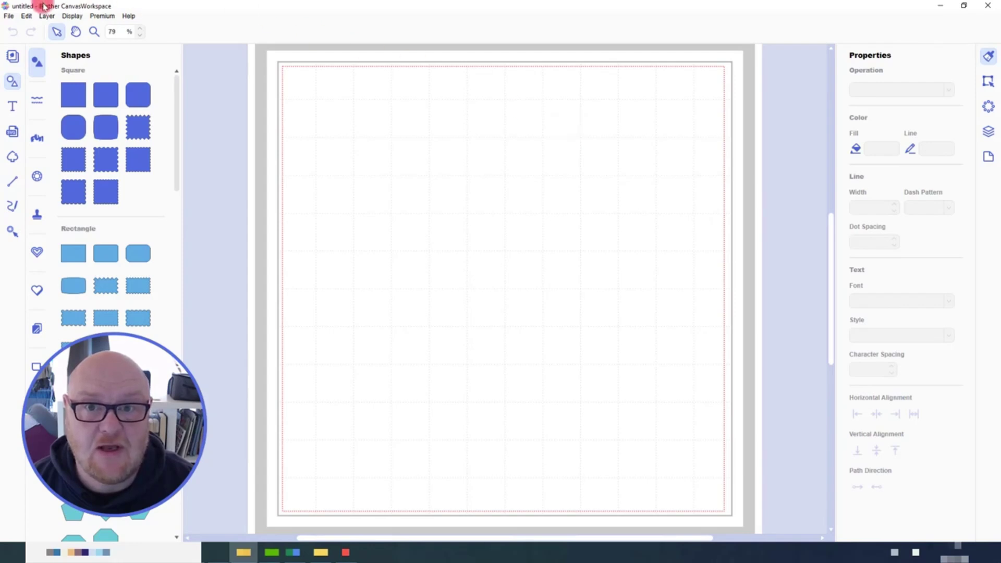
Step: Import Spiral-Frame.svg from the computer onto the mat
click(14, 16)
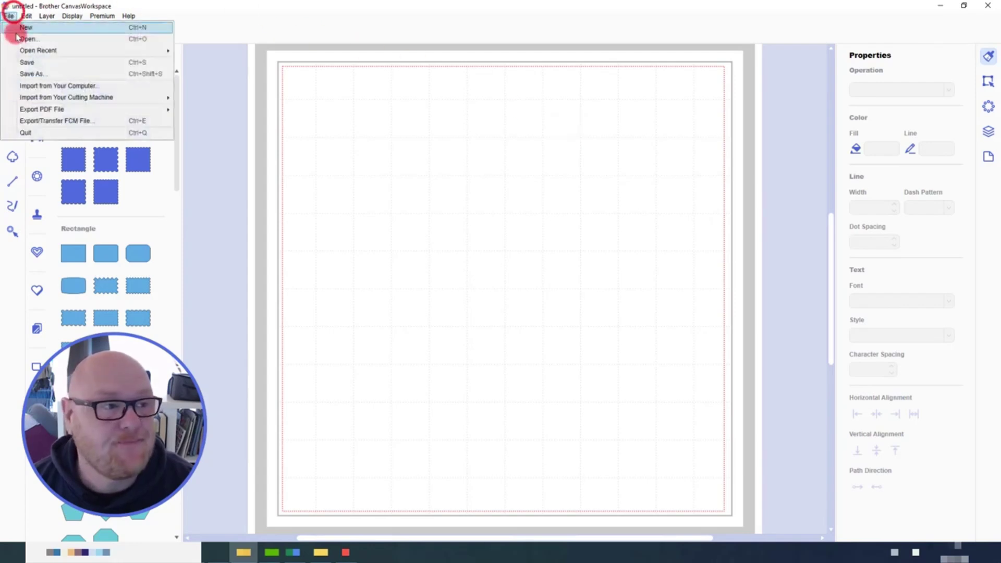
click(22, 82)
click(568, 229)
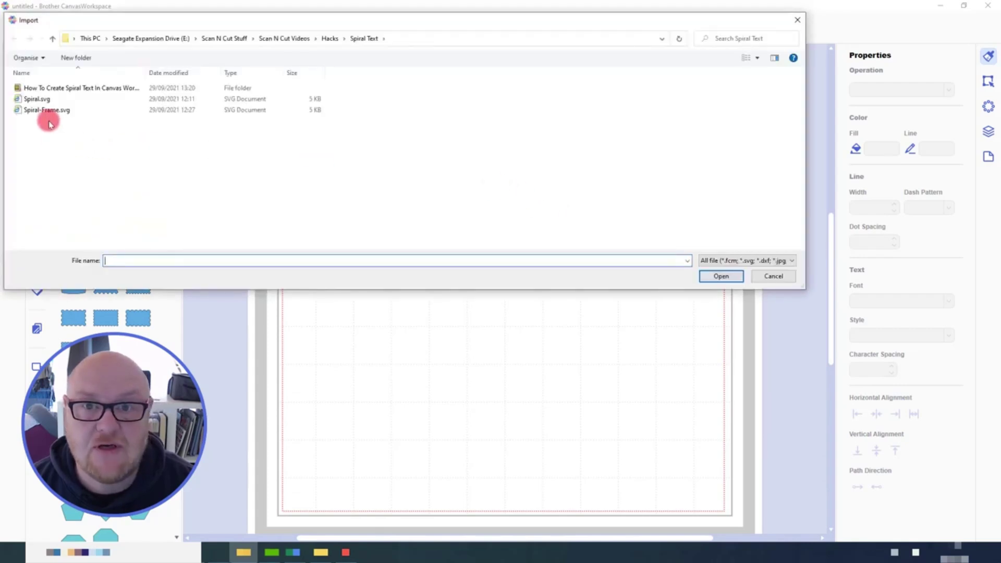
click(46, 110)
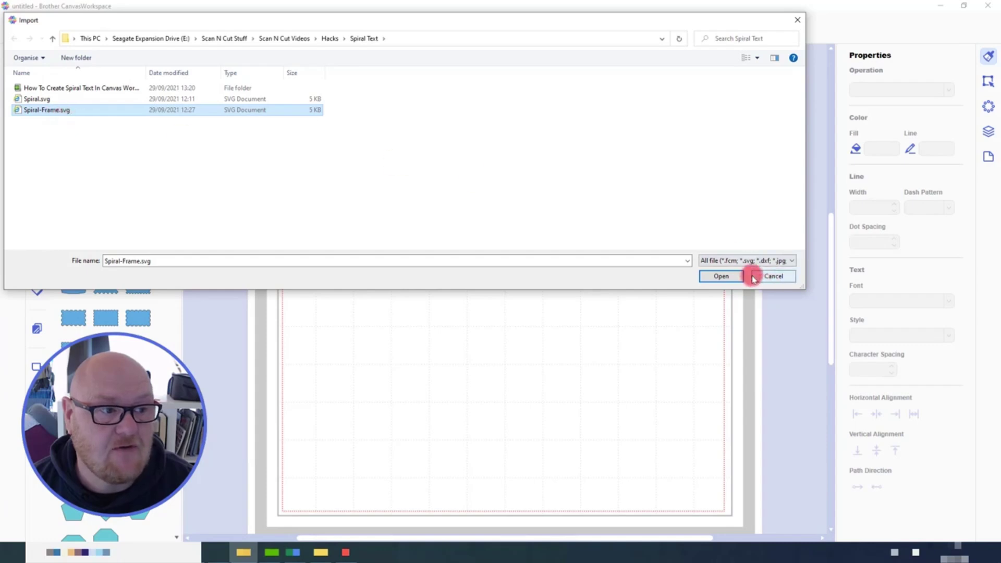
click(735, 275)
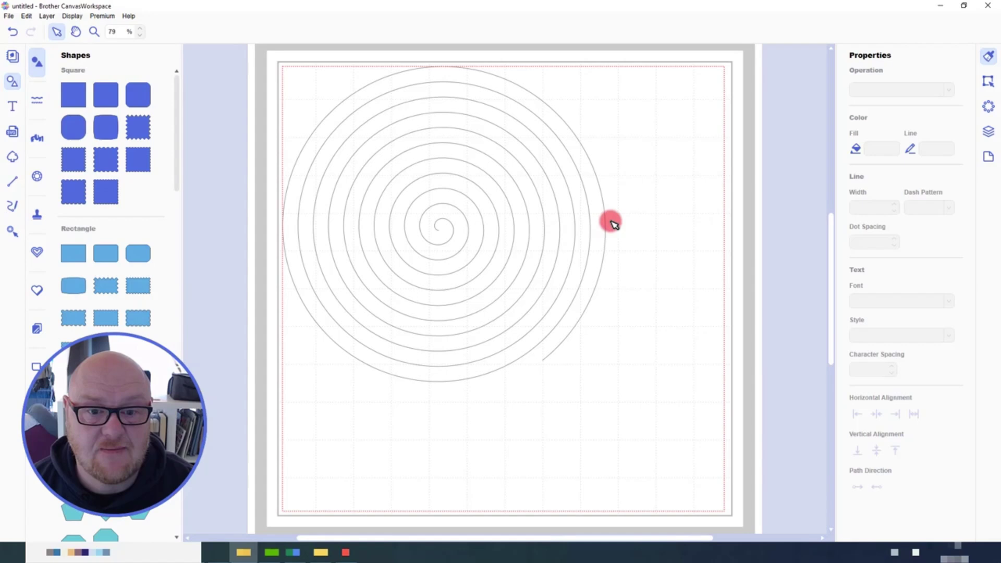
Step: Resize the spiral to 11.00 wide (10.74 high) and centre it on the mat at X 0.46, Y 0.72
click(440, 224)
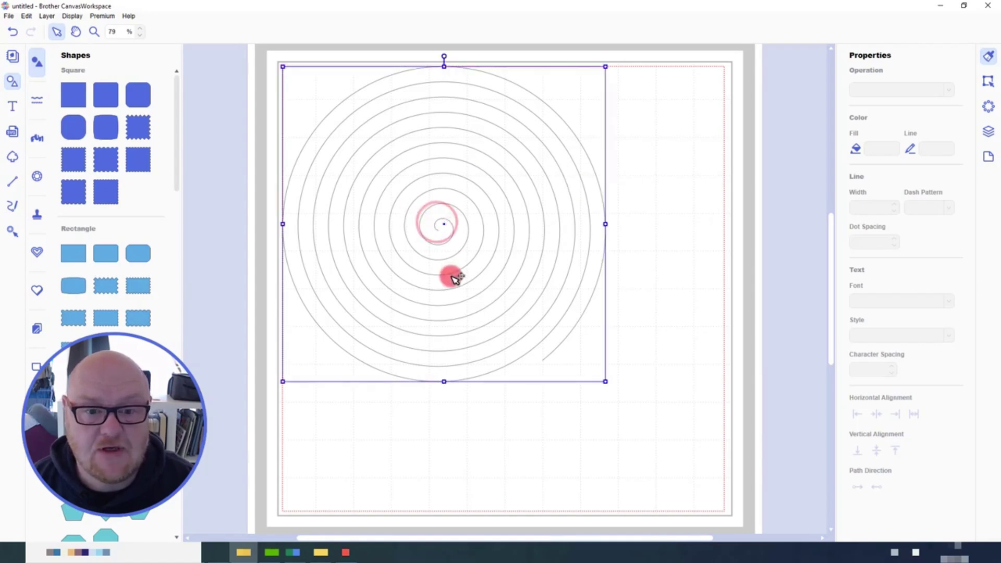
click(988, 80)
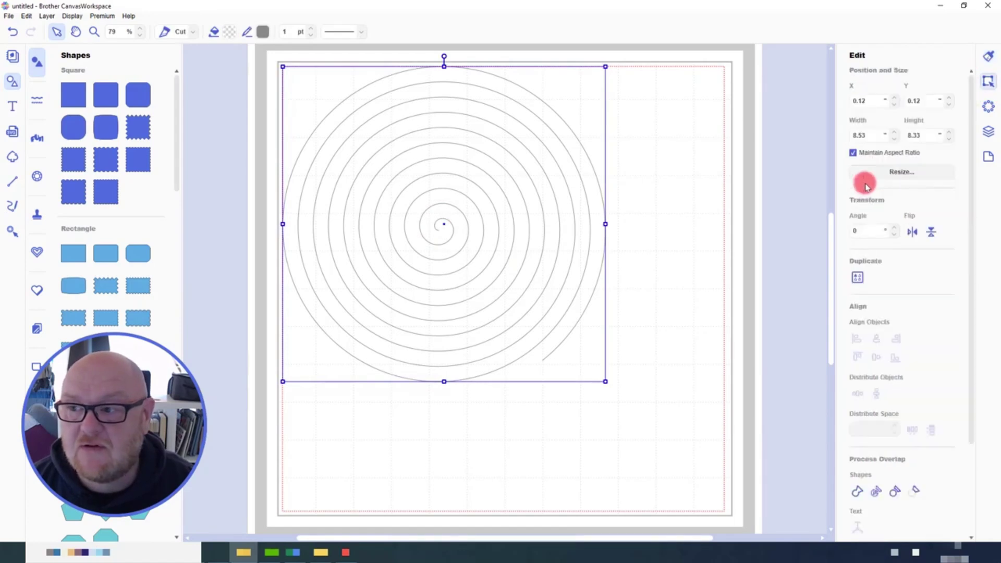
click(874, 135)
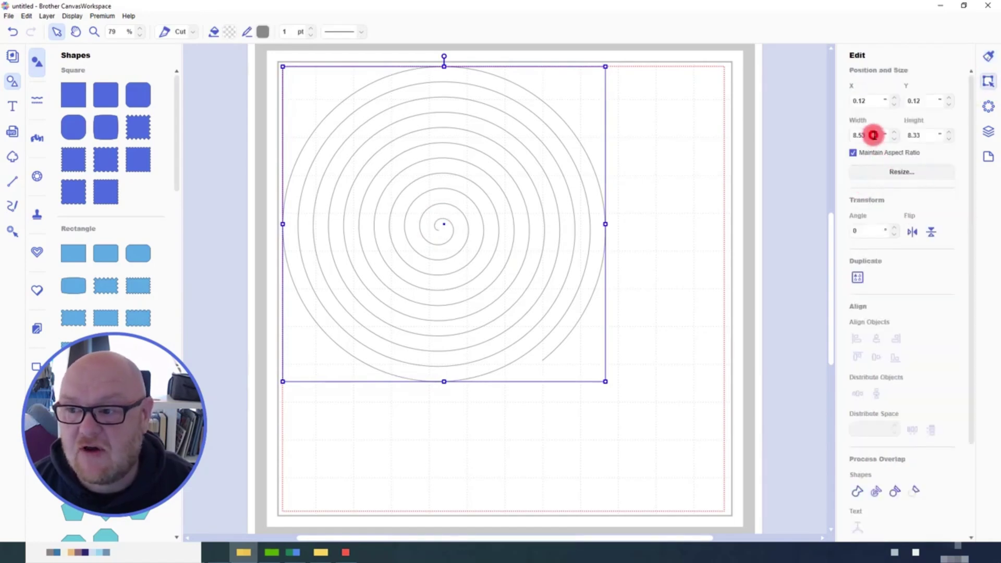
text(11)
click(818, 139)
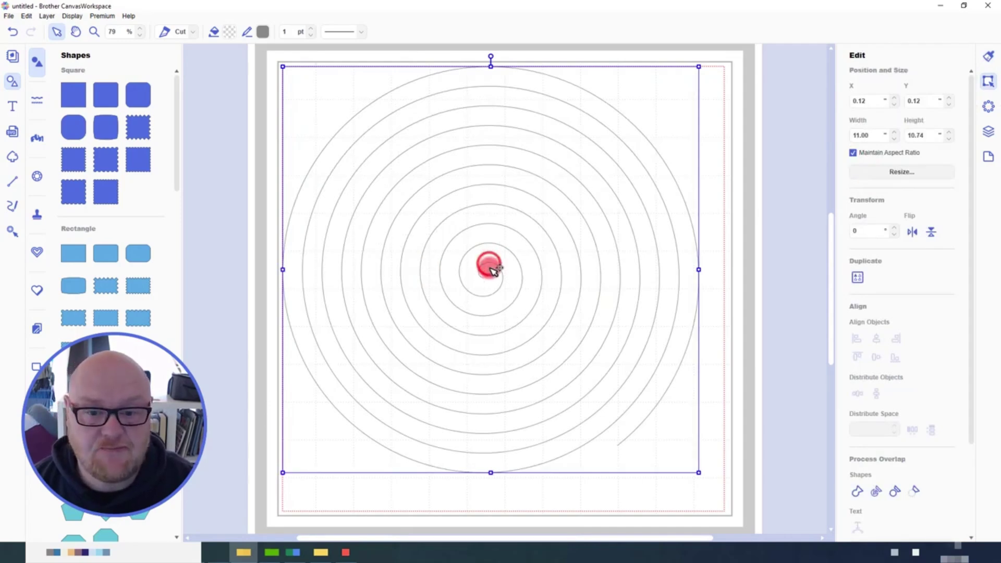
drag(492, 263, 505, 289)
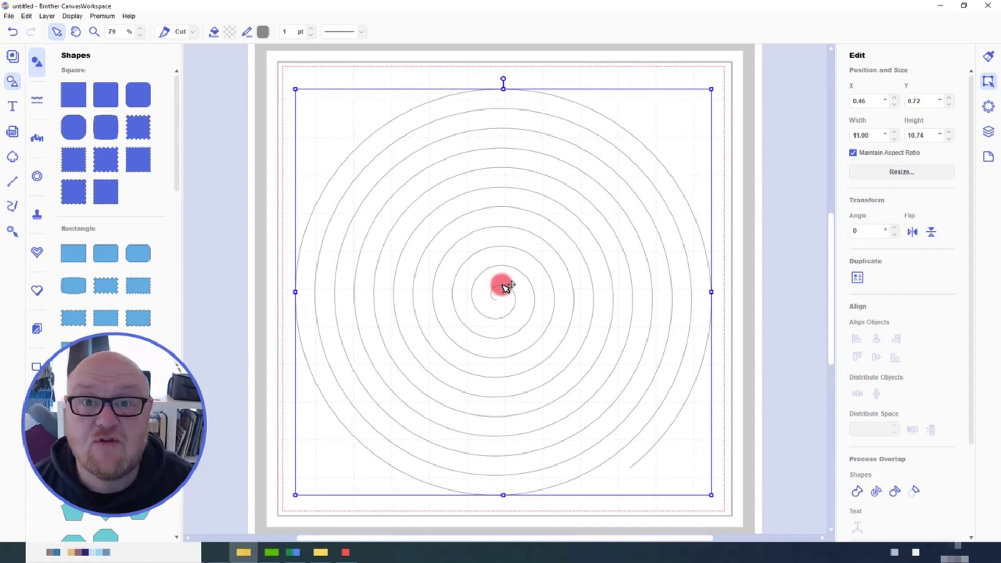
click(763, 125)
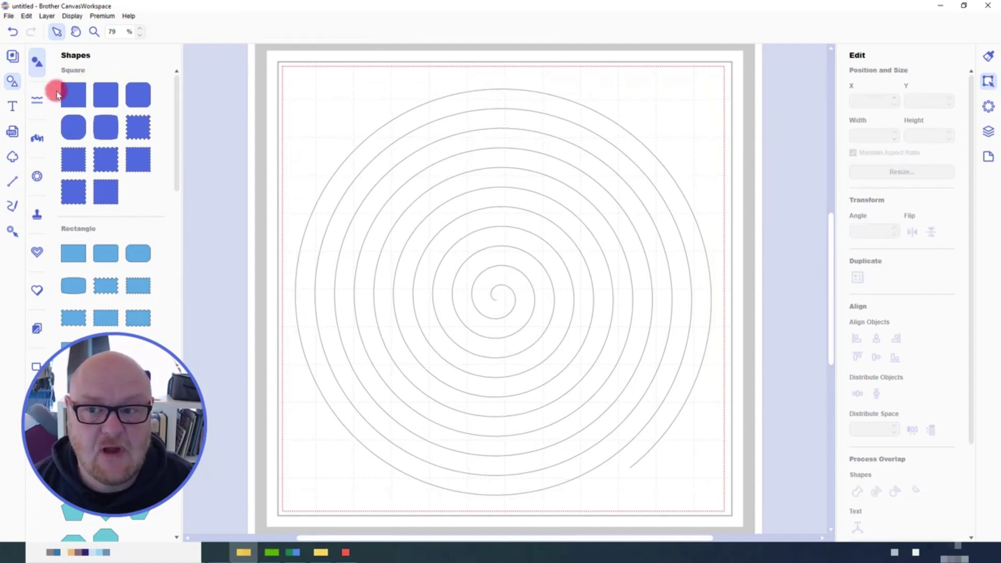
Step: Paste the sentence 'You can make spiral text in Canvas Workspa…' as script text near the mat's top-left
click(13, 106)
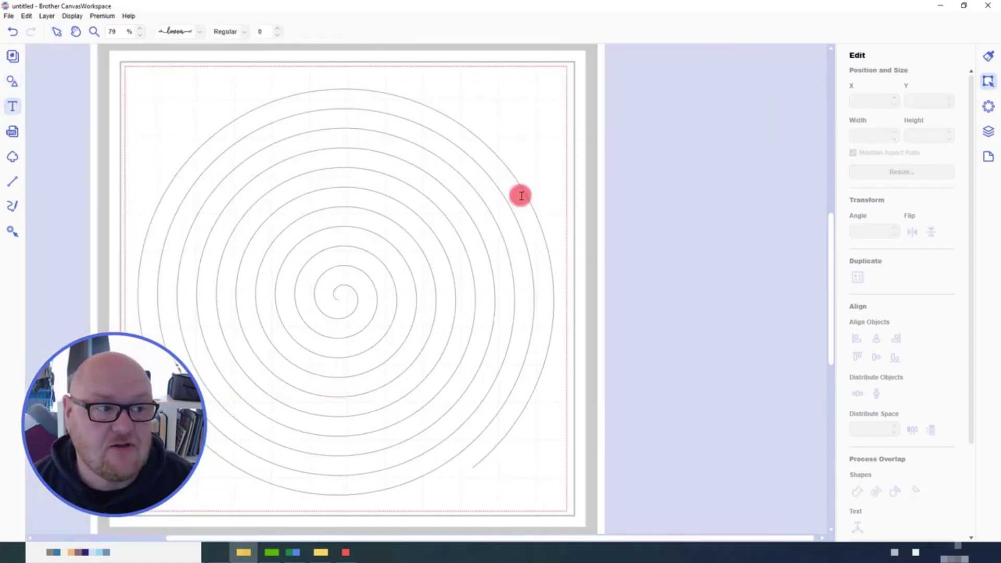
click(130, 71)
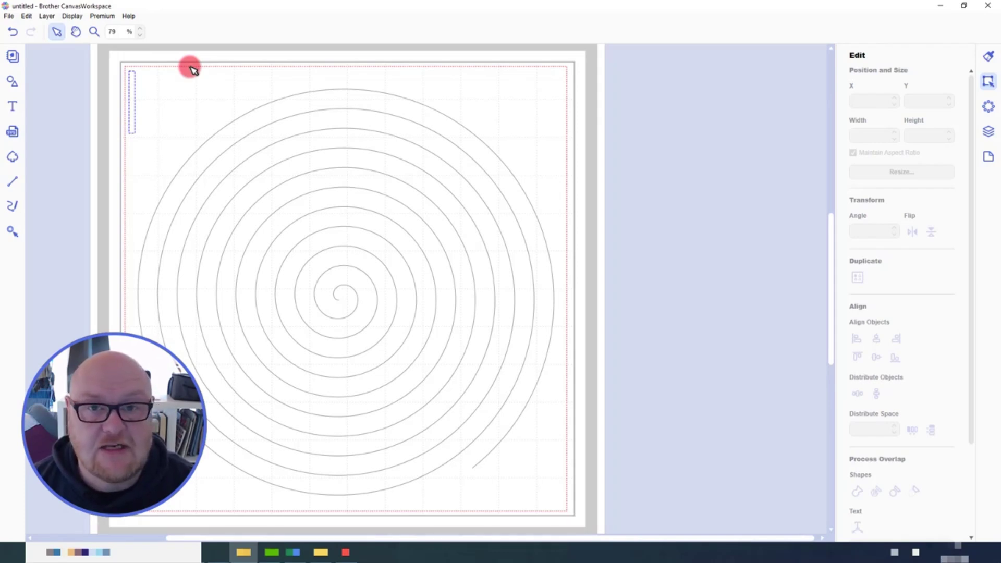
key(ctrl+v)
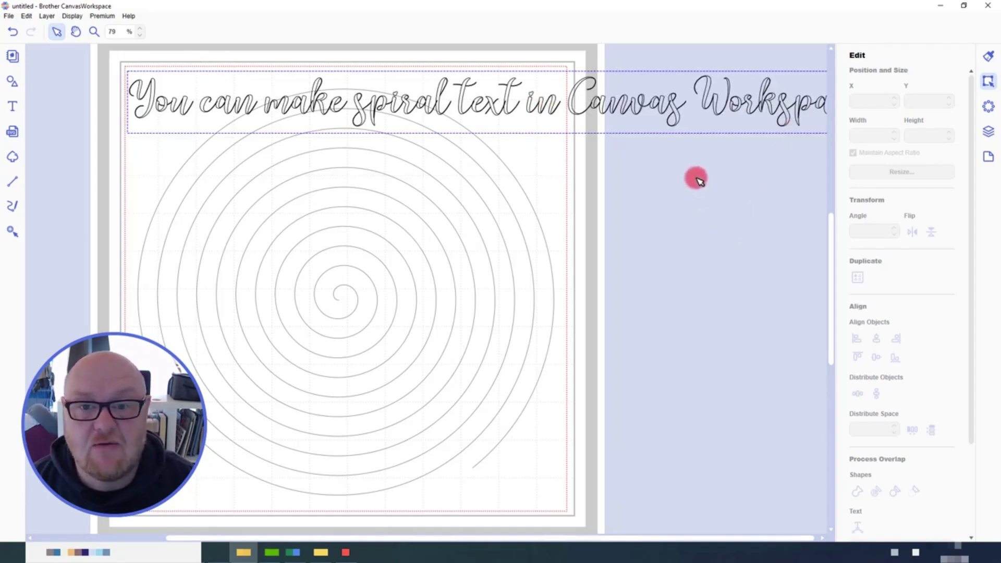
scroll(698, 180, right, 1)
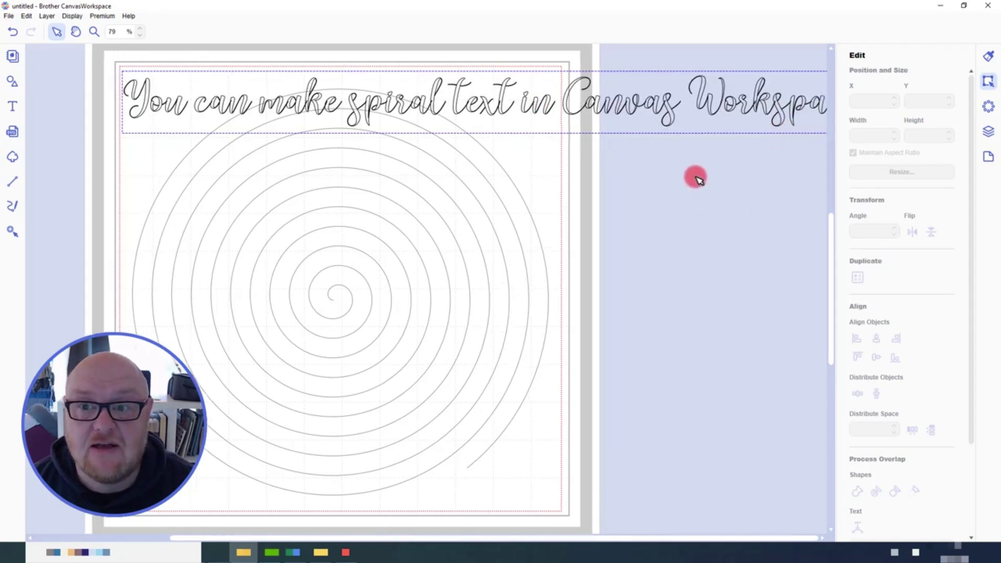
Step: Set the script text's height to 0.50 with aspect ratio kept, shrinking it to 120.74 wide
click(699, 184)
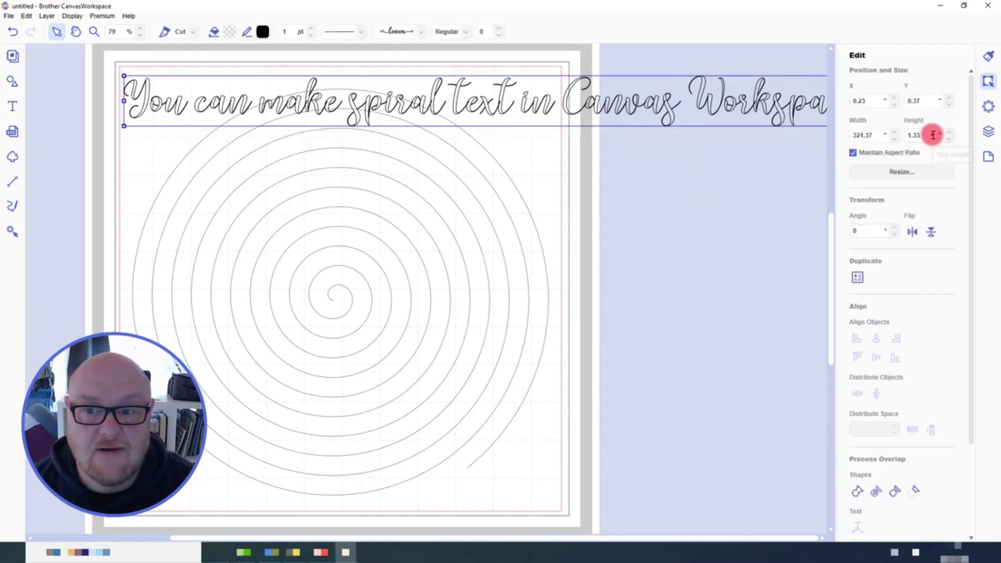
double_click(933, 135)
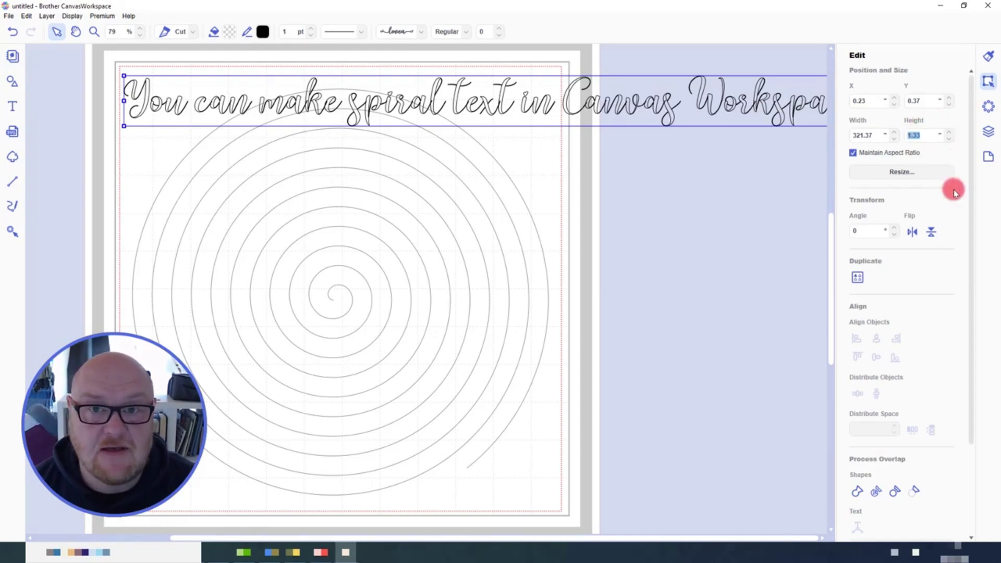
text(0.5)
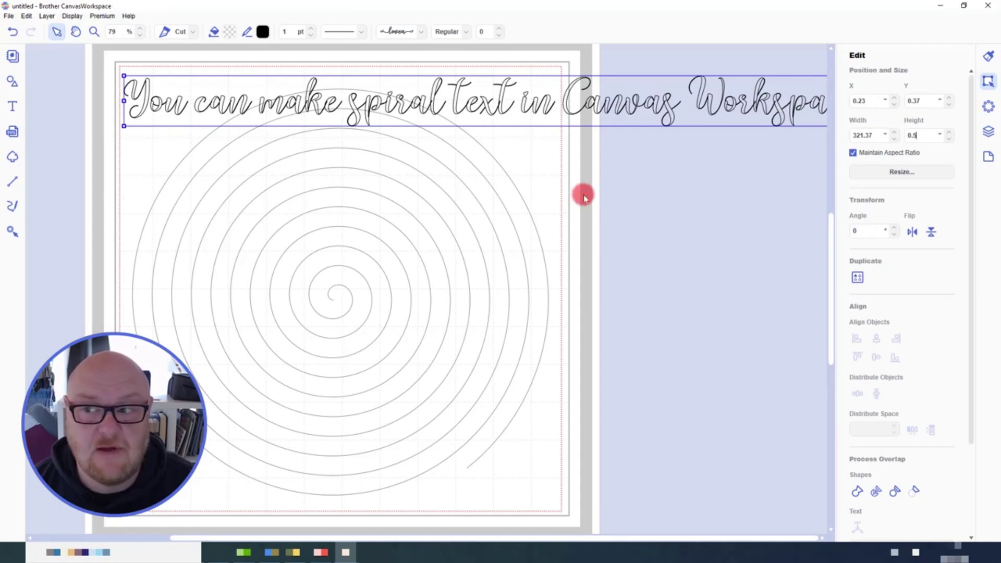
key(Return)
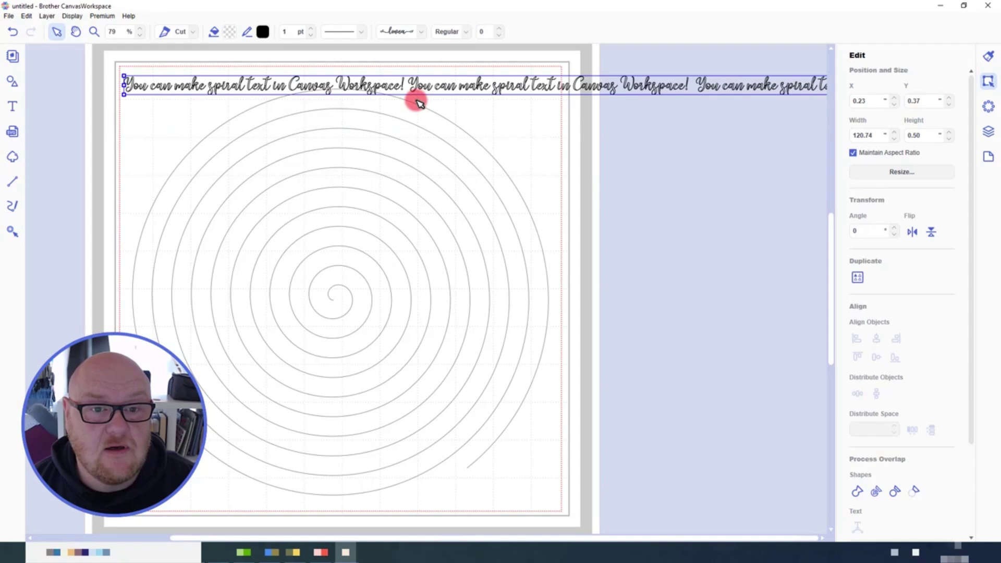
Step: Switch the text line from Cut to Draw and leave nothing selected
click(192, 33)
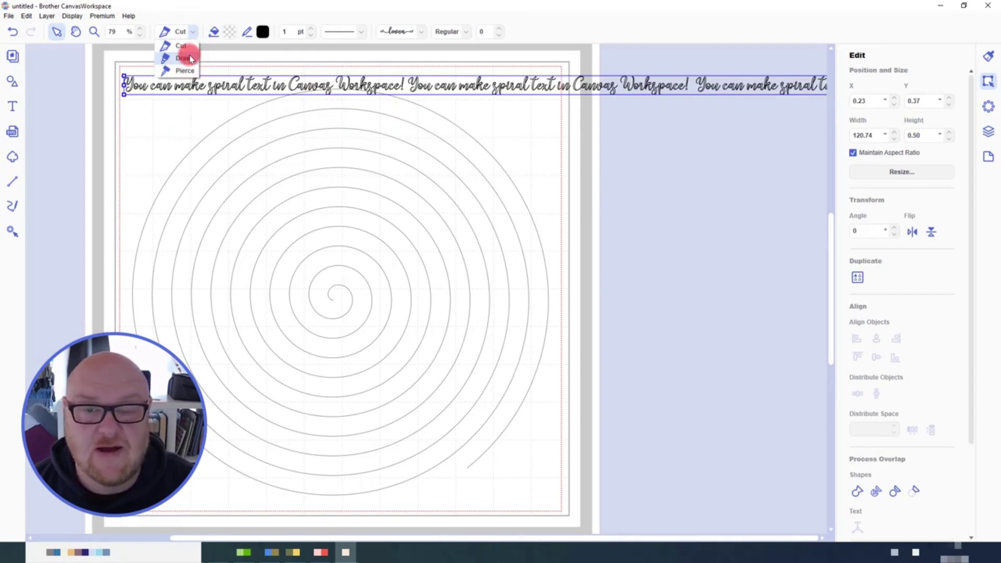
click(191, 58)
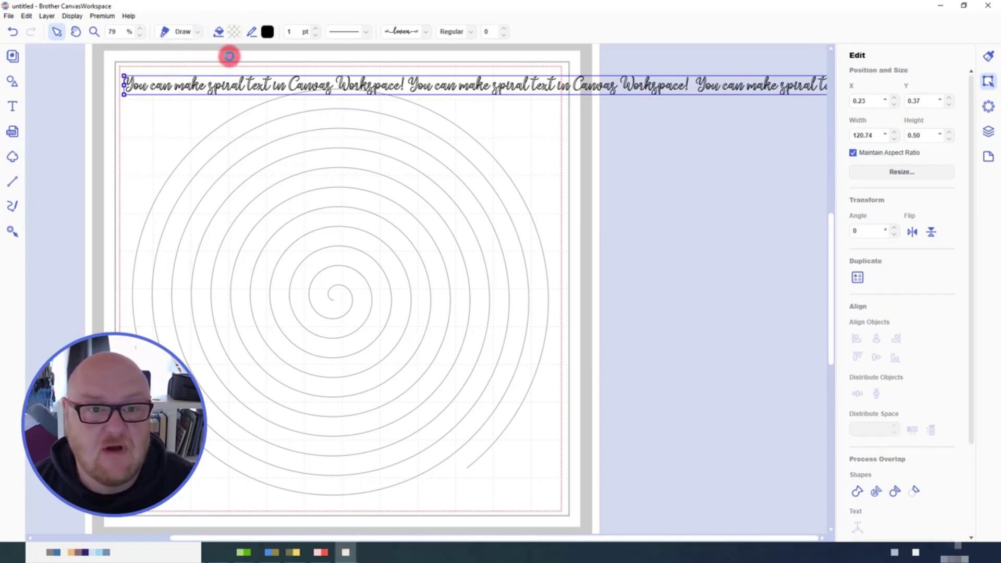
click(102, 64)
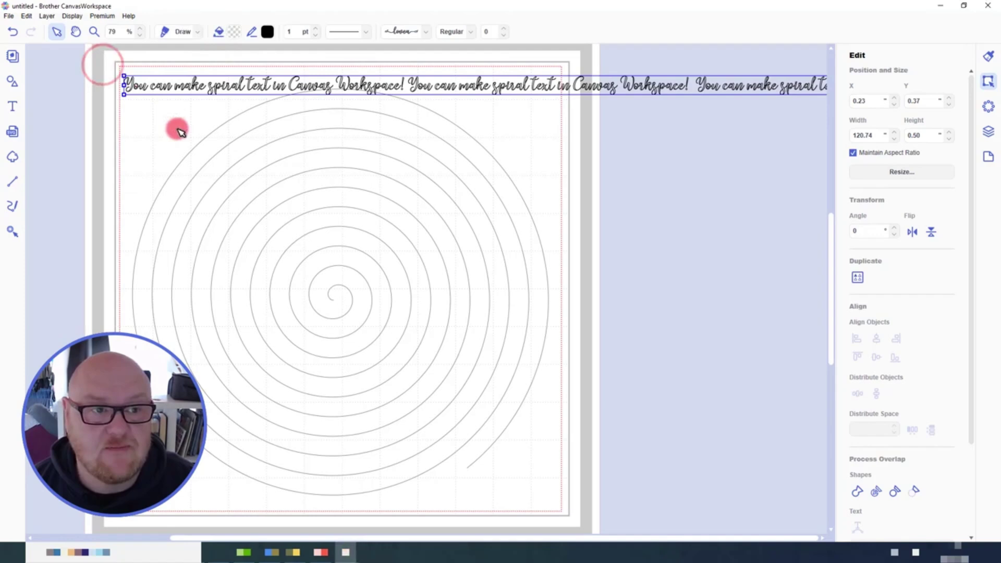
Step: Marquee-select the text and spiral together and apply Fit to Path so the text follows the curve
click(304, 230)
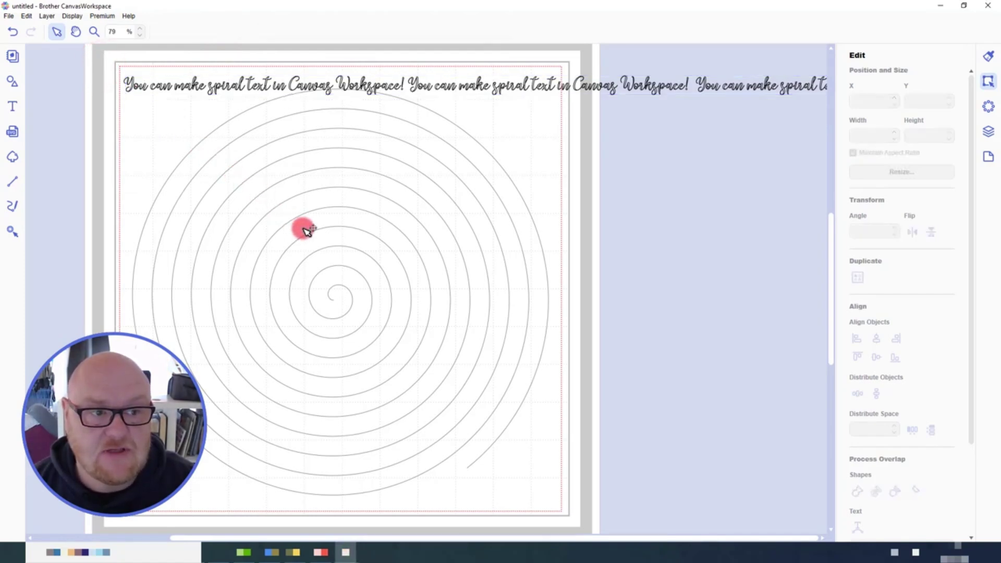
drag(103, 65, 305, 229)
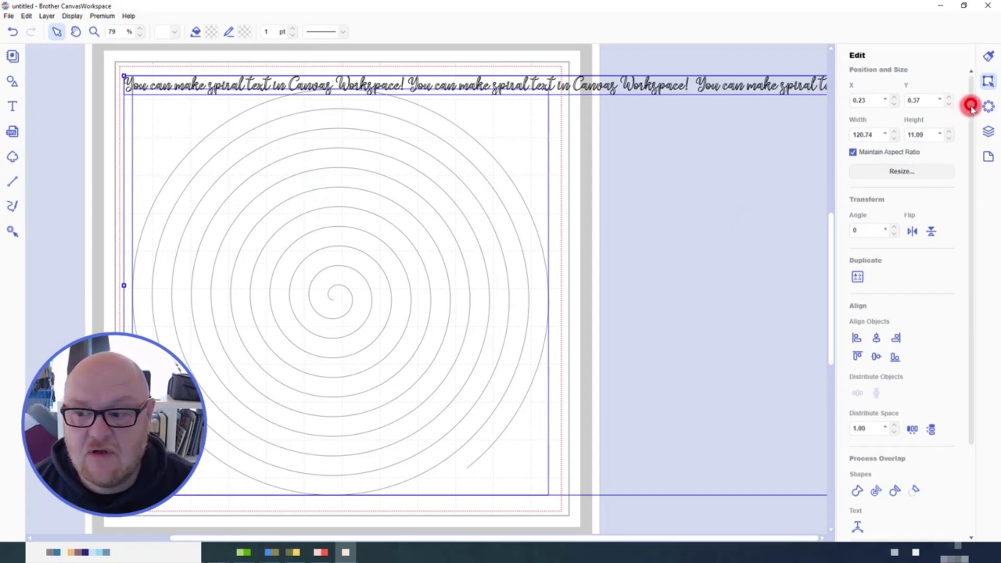
scroll(970, 104, down, 5)
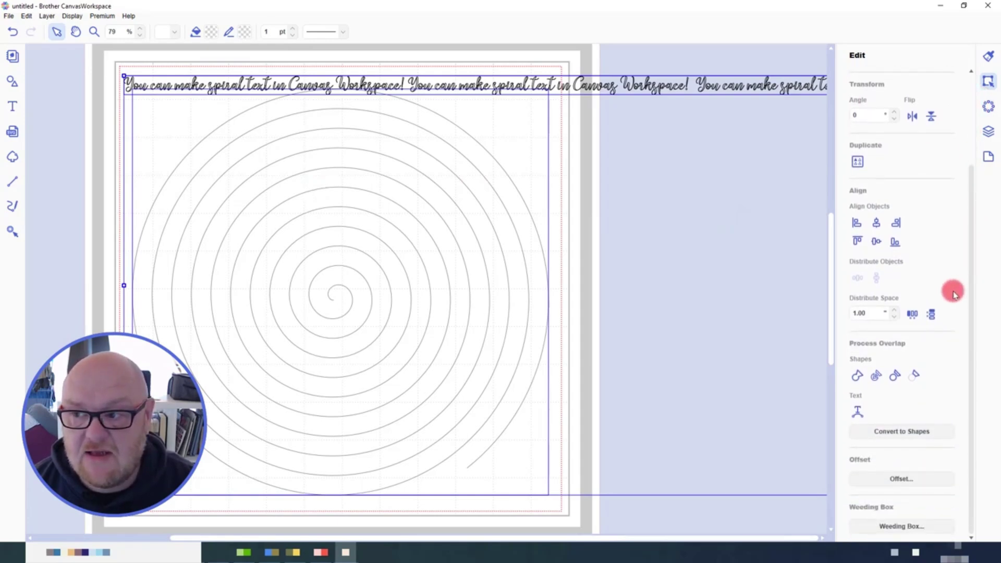
click(857, 412)
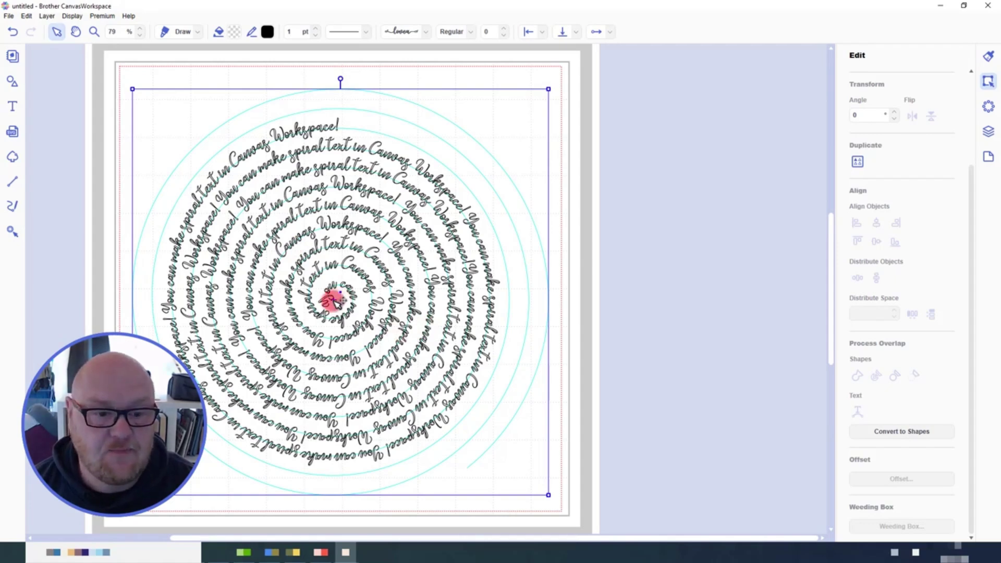
Step: Zoom into the spiral centre and slide the text start so 'You' clears the inner tip
click(94, 31)
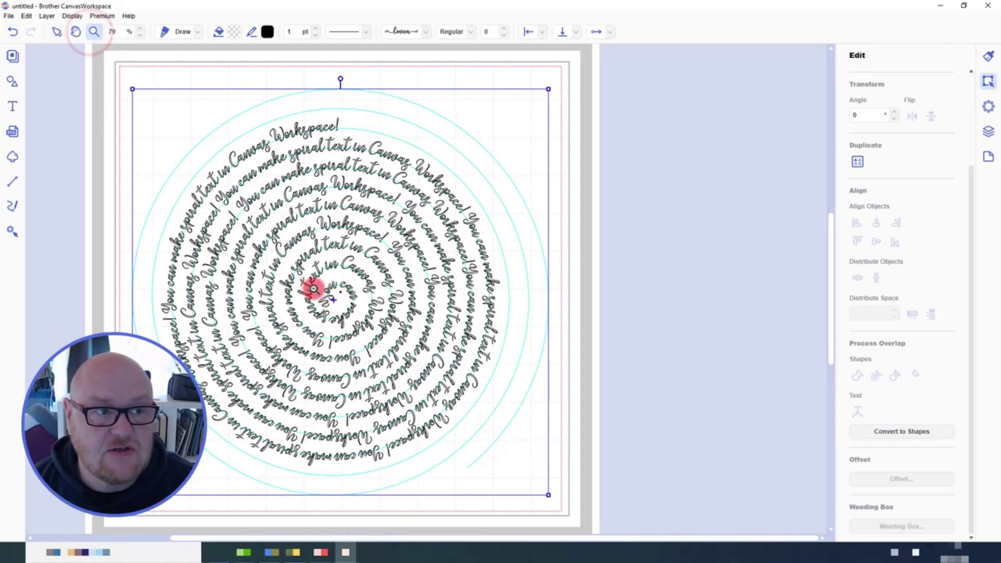
drag(309, 279, 360, 317)
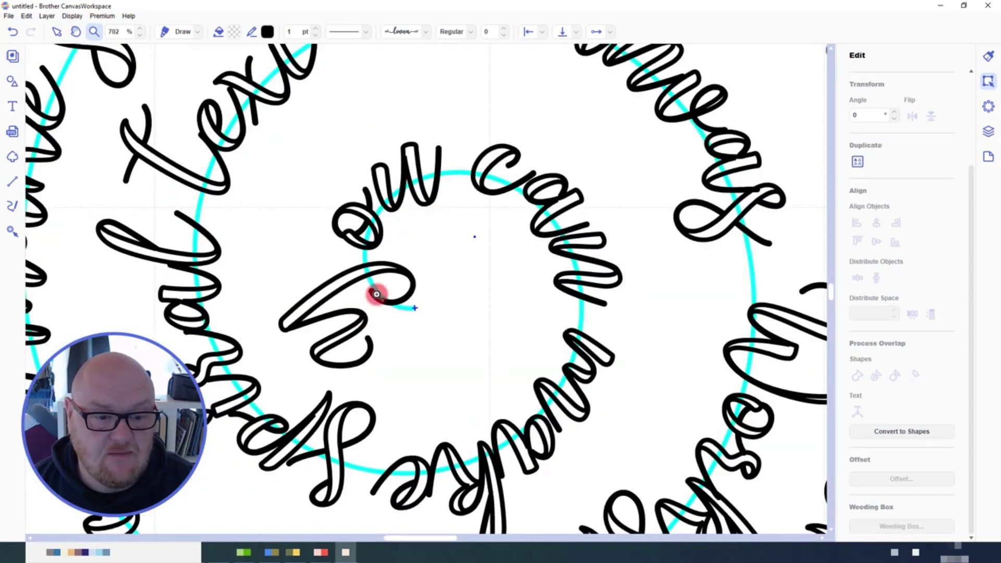
click(57, 31)
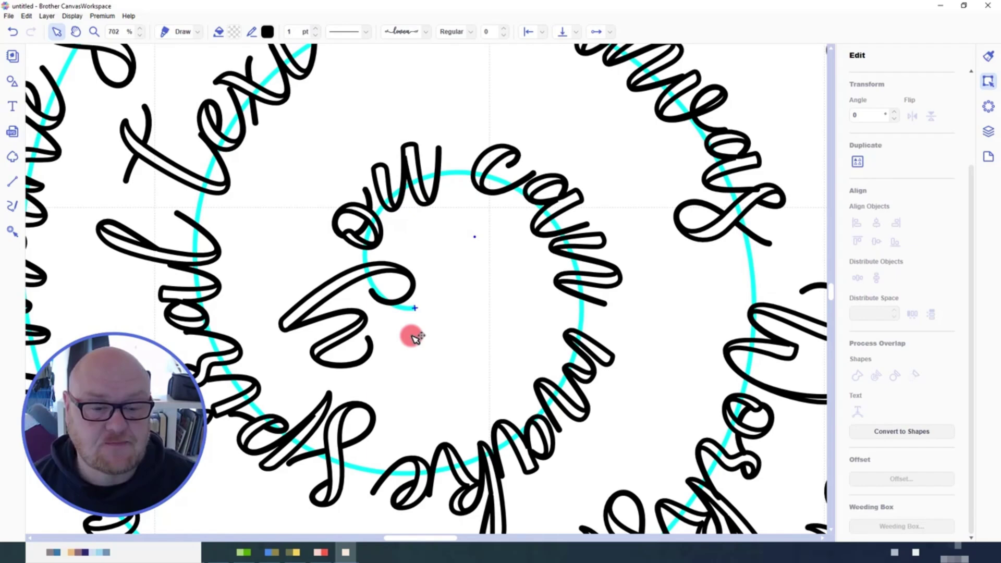
drag(415, 338, 416, 337)
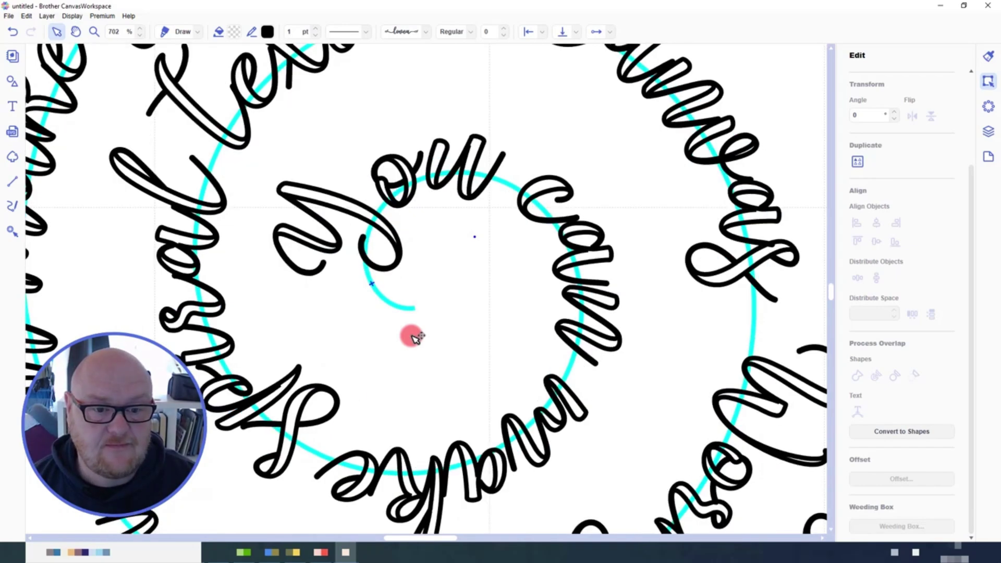
click(72, 16)
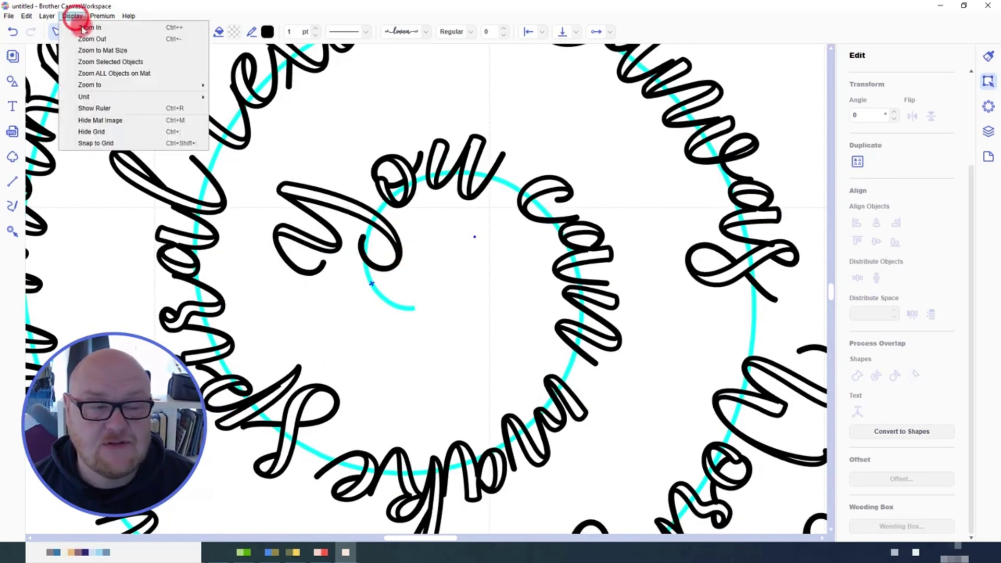
Step: Zoom to Mat Size to show the whole mat with the complete spiral text
click(92, 52)
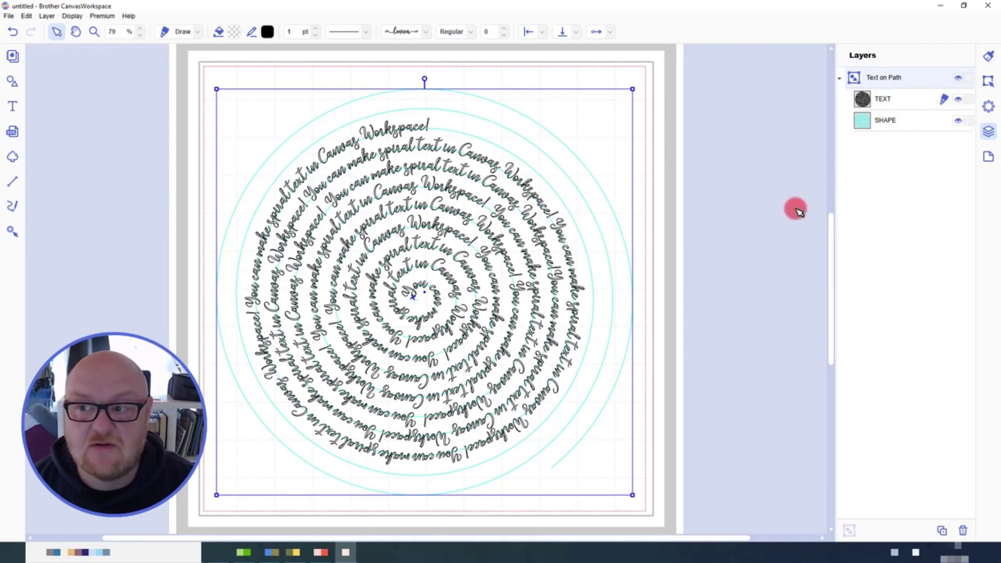
Step: Set the spiral text's vertical alignment on the path to Middle
click(751, 214)
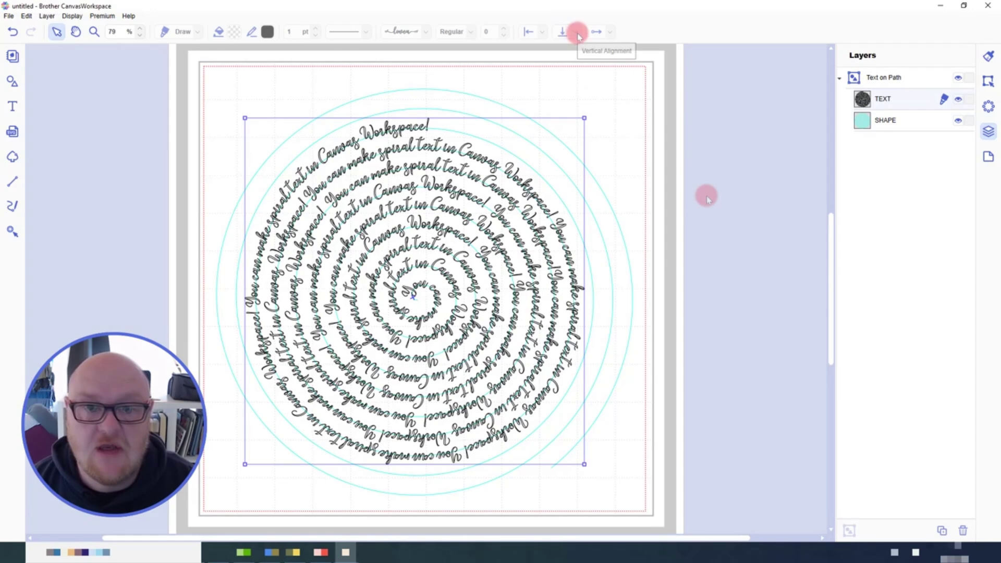
click(577, 32)
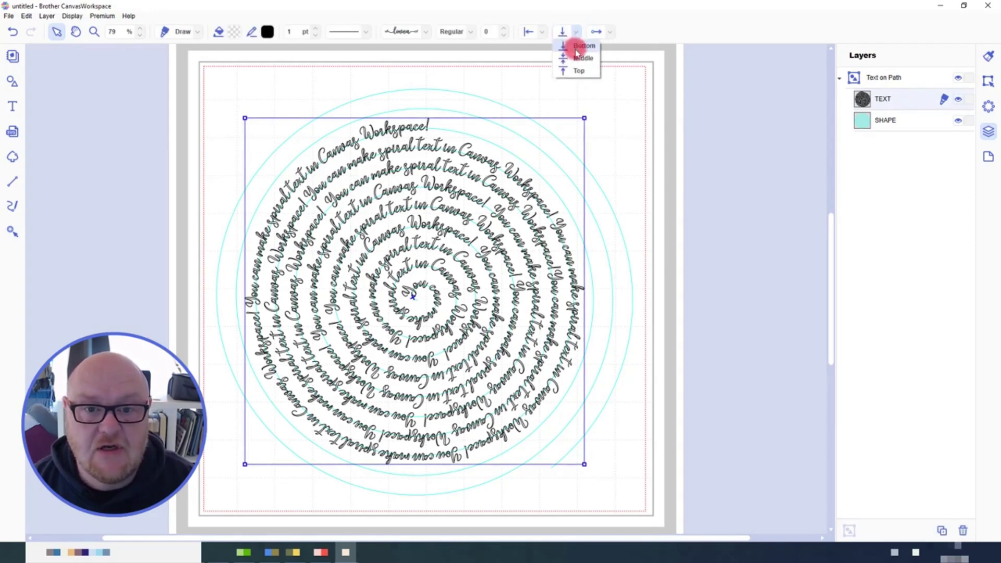
click(577, 58)
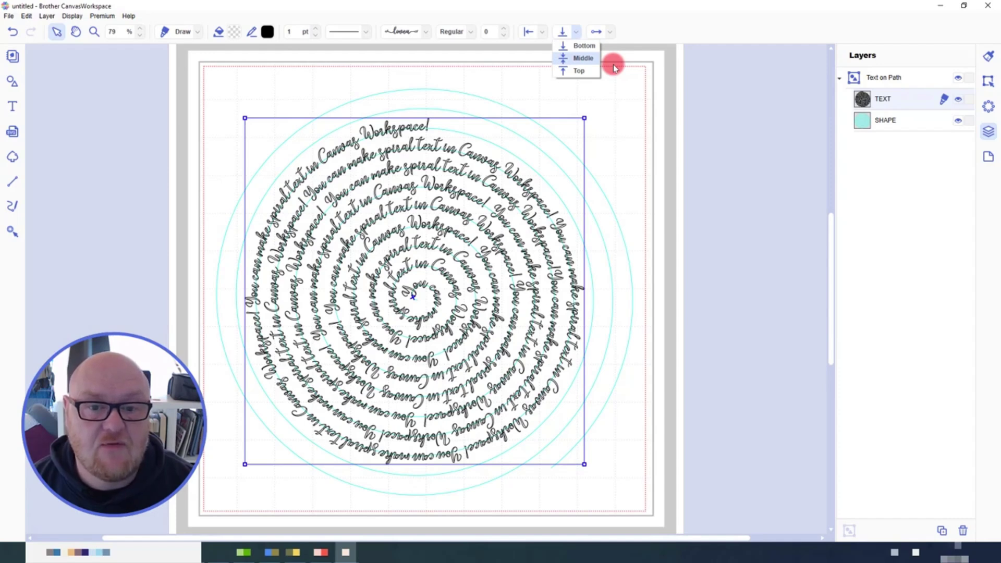
key(Return)
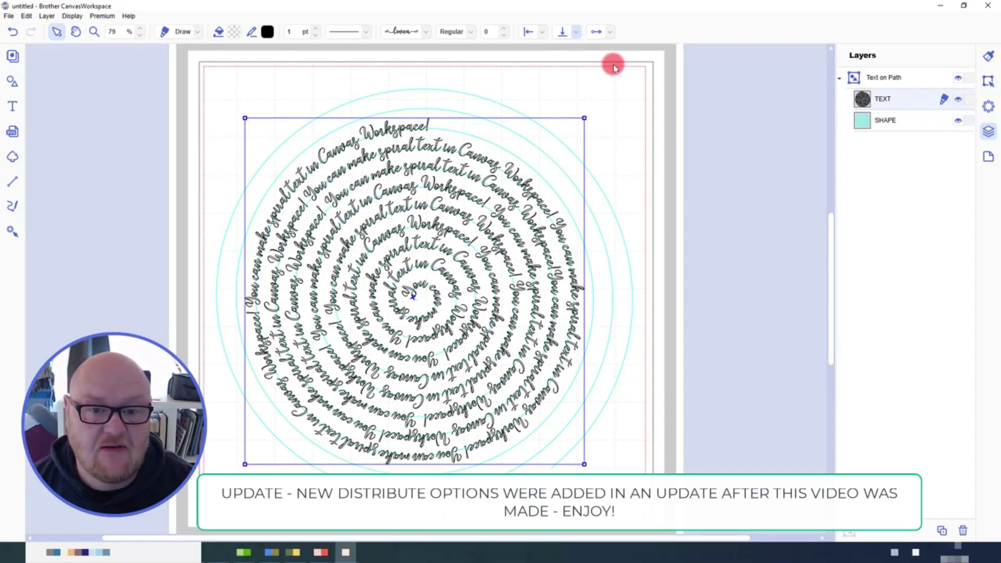